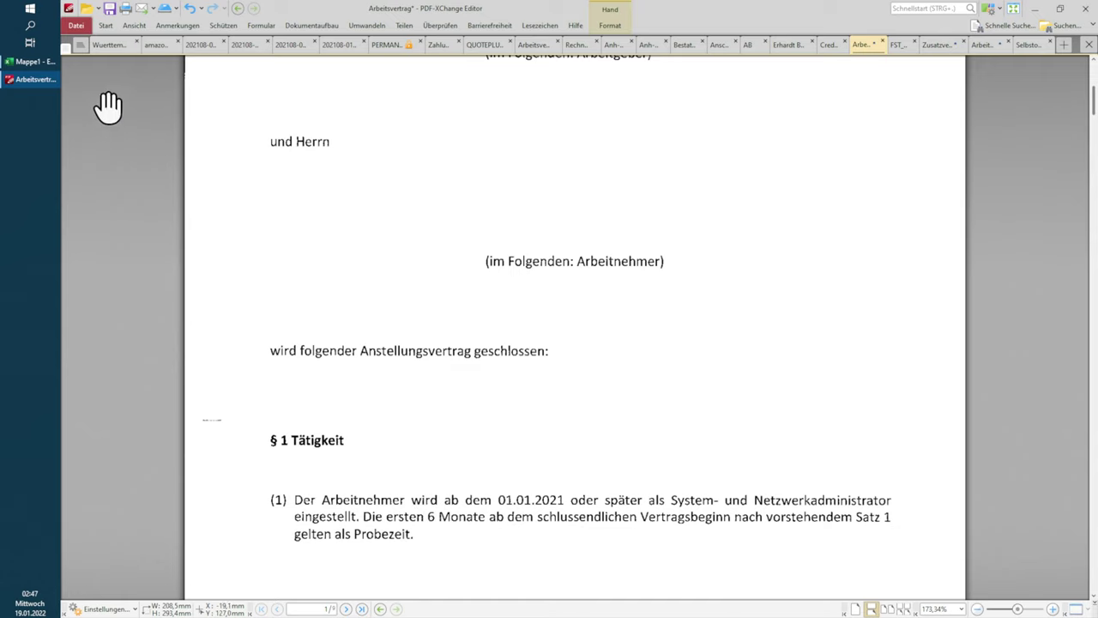
Switch to the Mappe1 workbook in Excel and examine the monatl. AN-Brutto values and formulas across the example columns
click(44, 64)
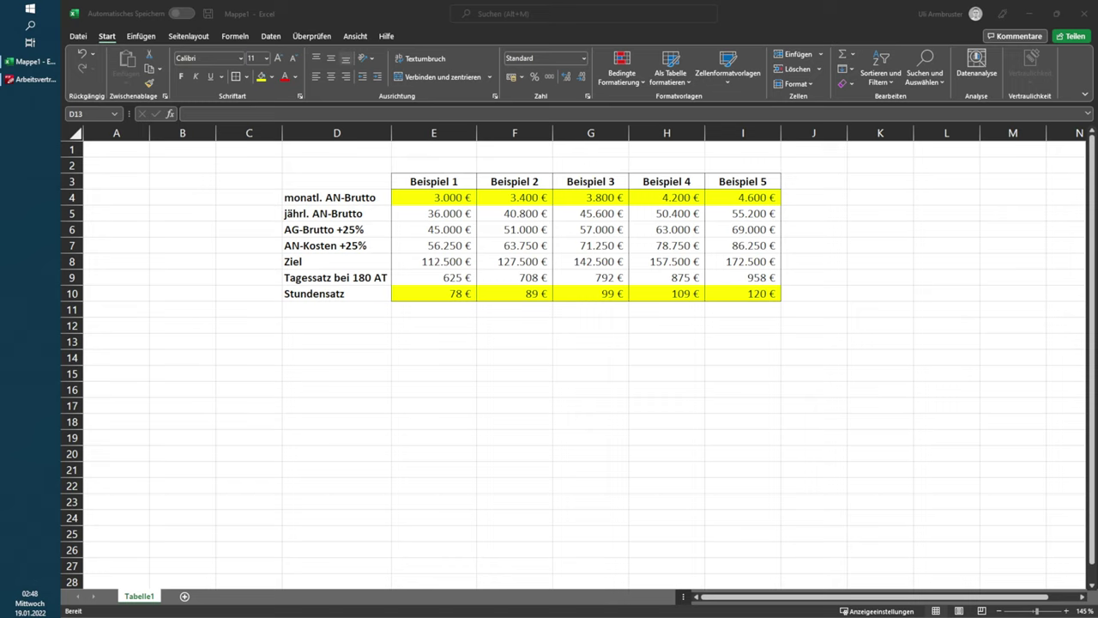
click(452, 197)
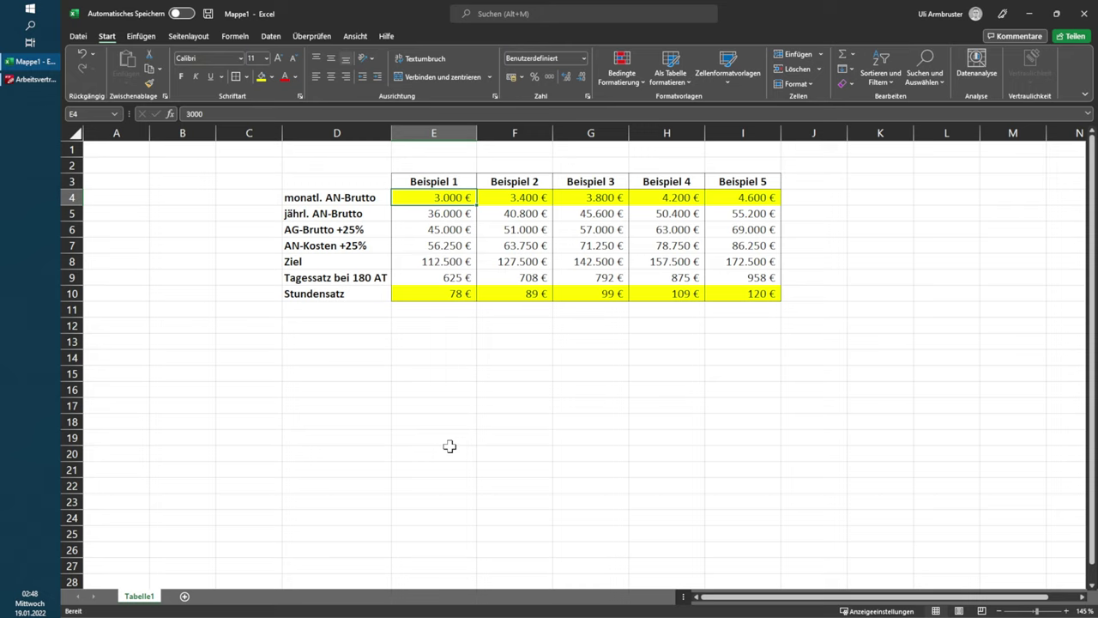
key(Right)
key(Right)
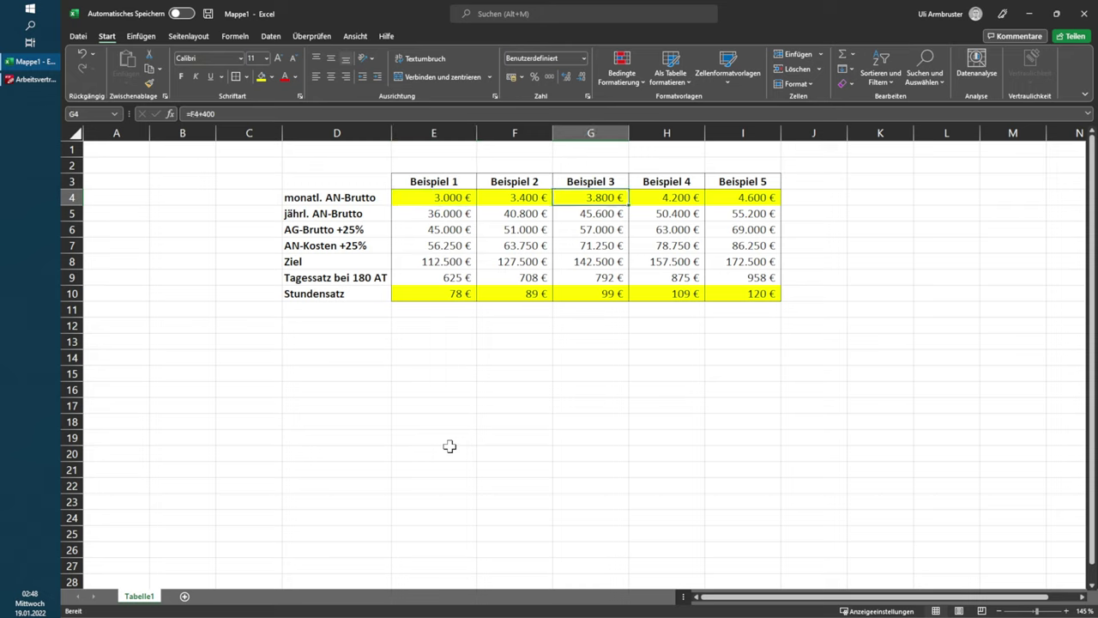
key(Right)
key(Right)
key(Left)
key(Left)
key(Left)
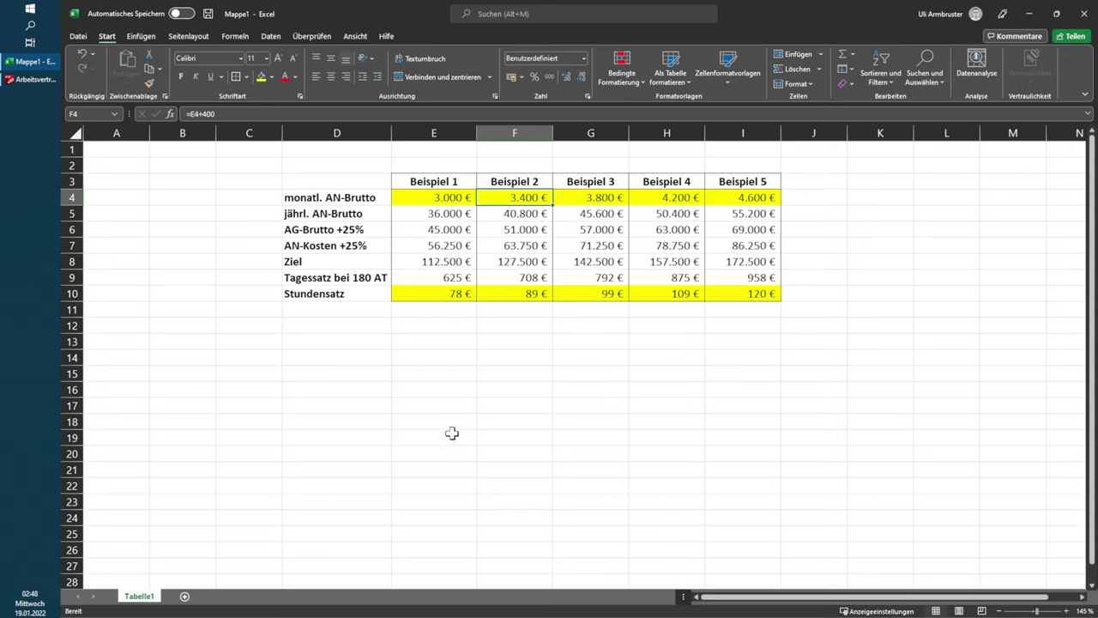
click(449, 392)
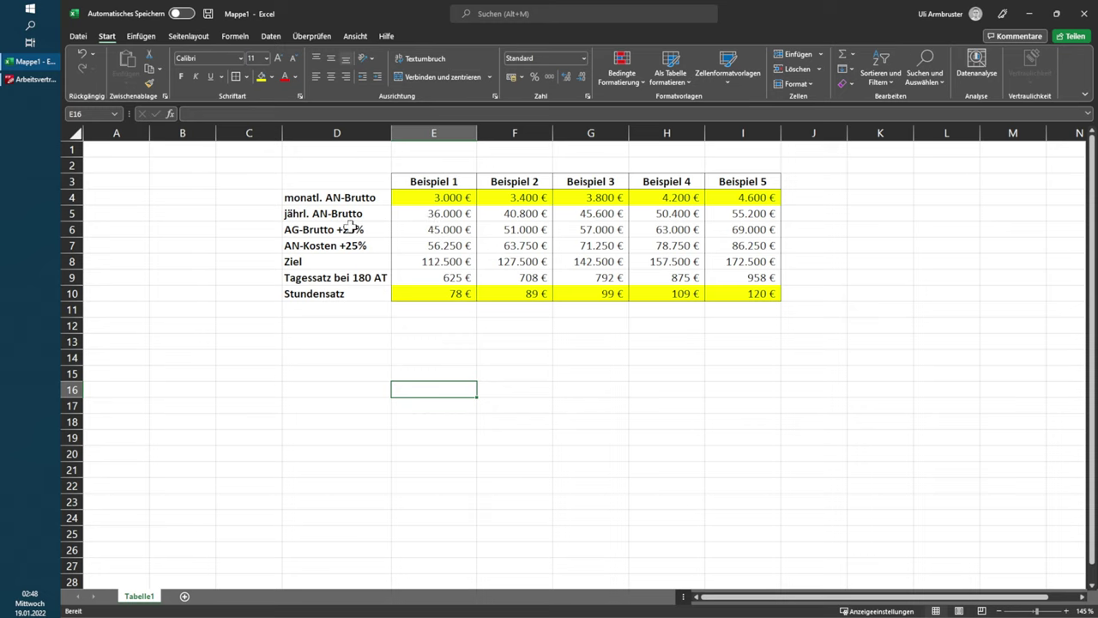
Examine the jährl. AN-Brutto formula for Beispiel 1 and the AG-Brutto +25% formulas from Beispiel 1 through Beispiel 5
click(425, 215)
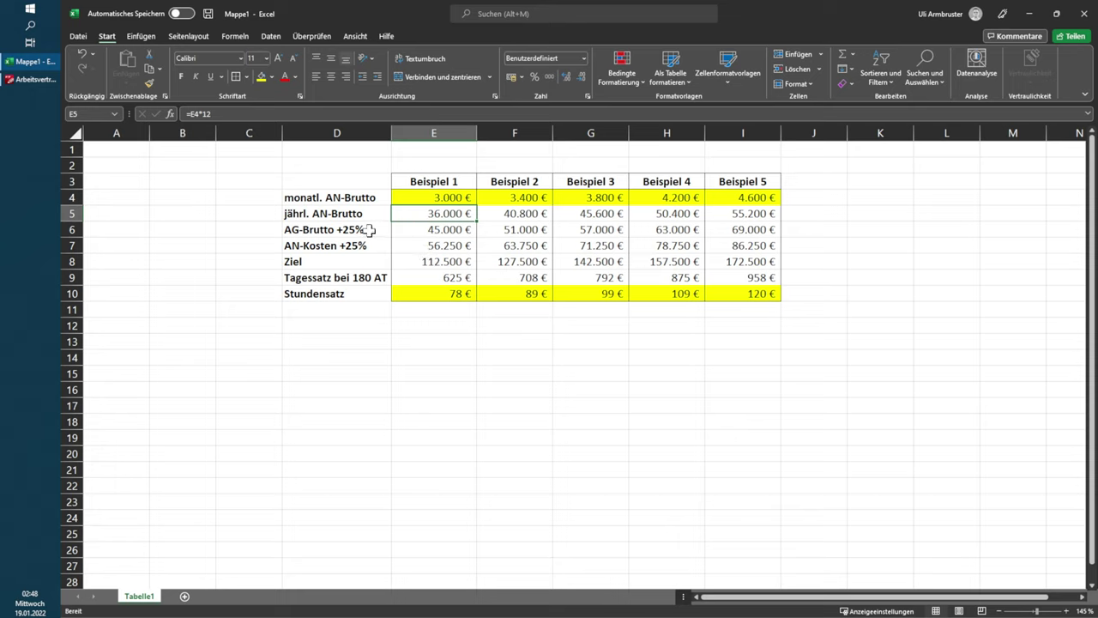
click(431, 227)
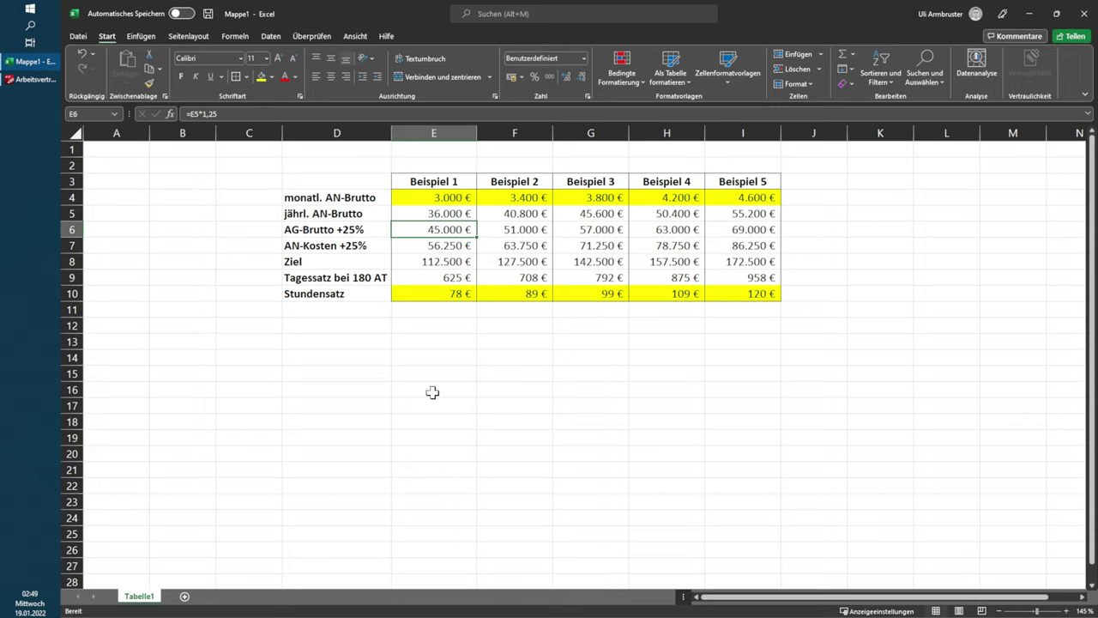
key(Right)
key(Right)
key(Right)
key(Right)
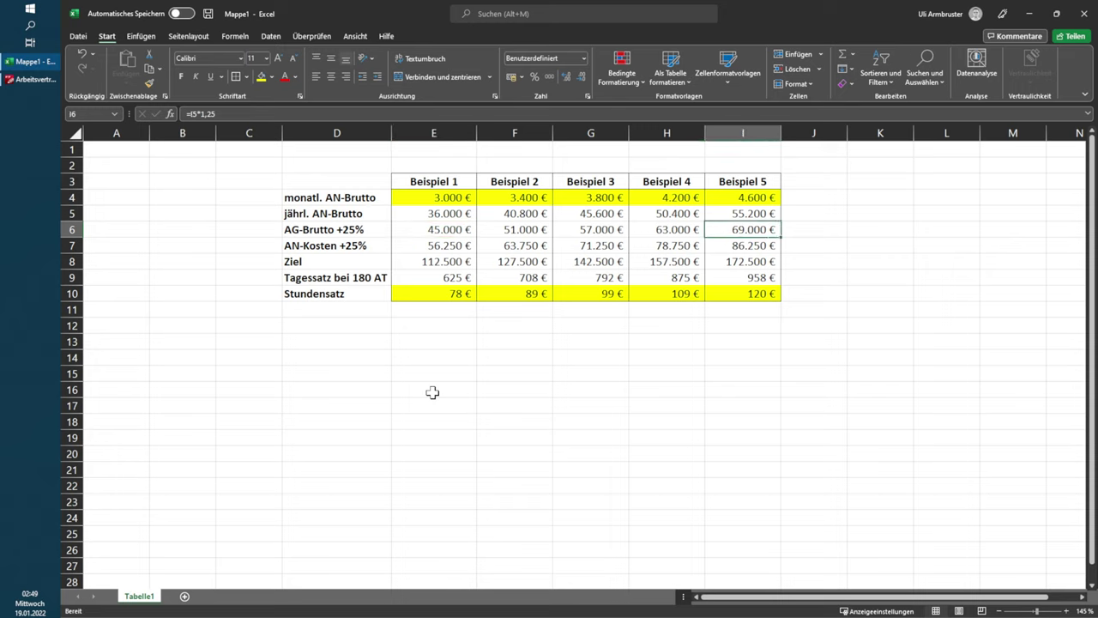
key(Left)
key(Left)
key(Left)
key(Left)
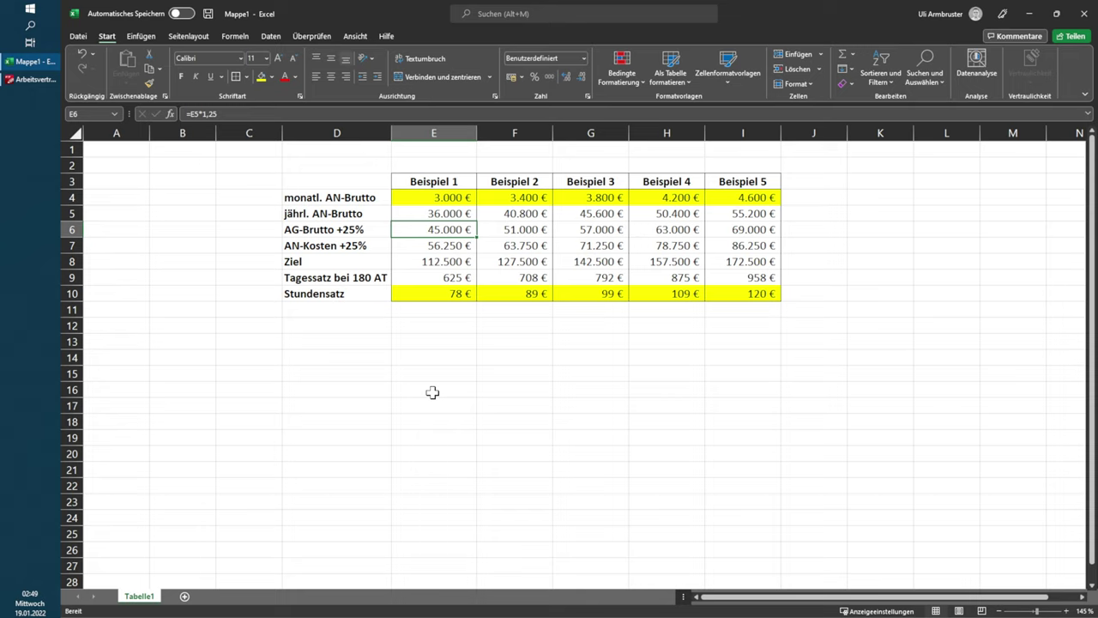
Examine the Beispiel 1 formulas from AN-Kosten +25% down to Stundensatz, plus the AN-Kosten and Tagessatz row labels
key(Down)
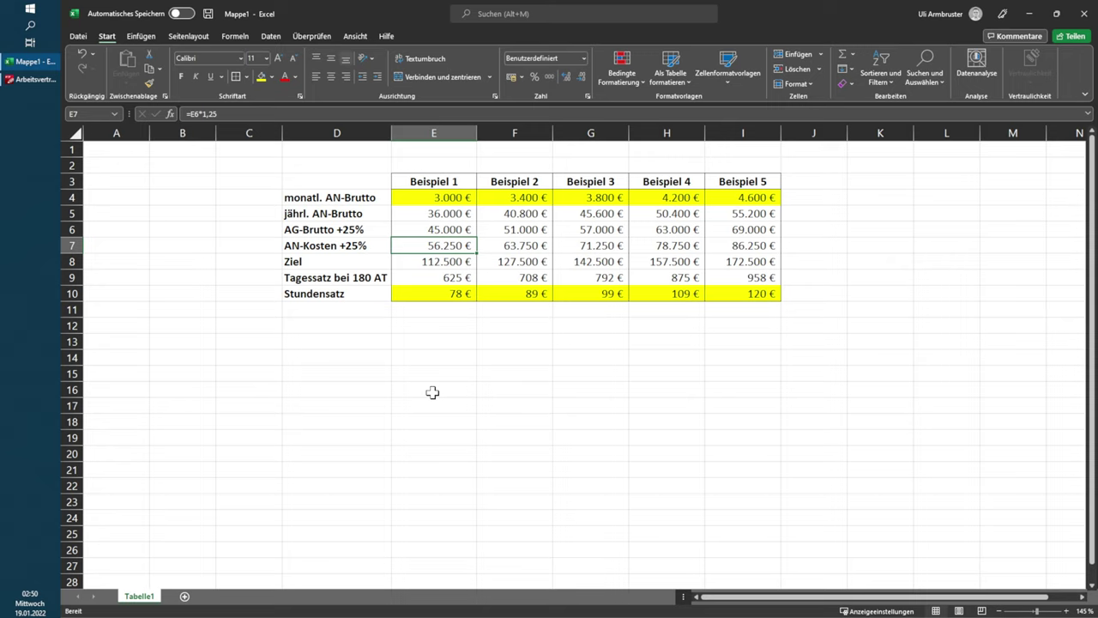
key(Down)
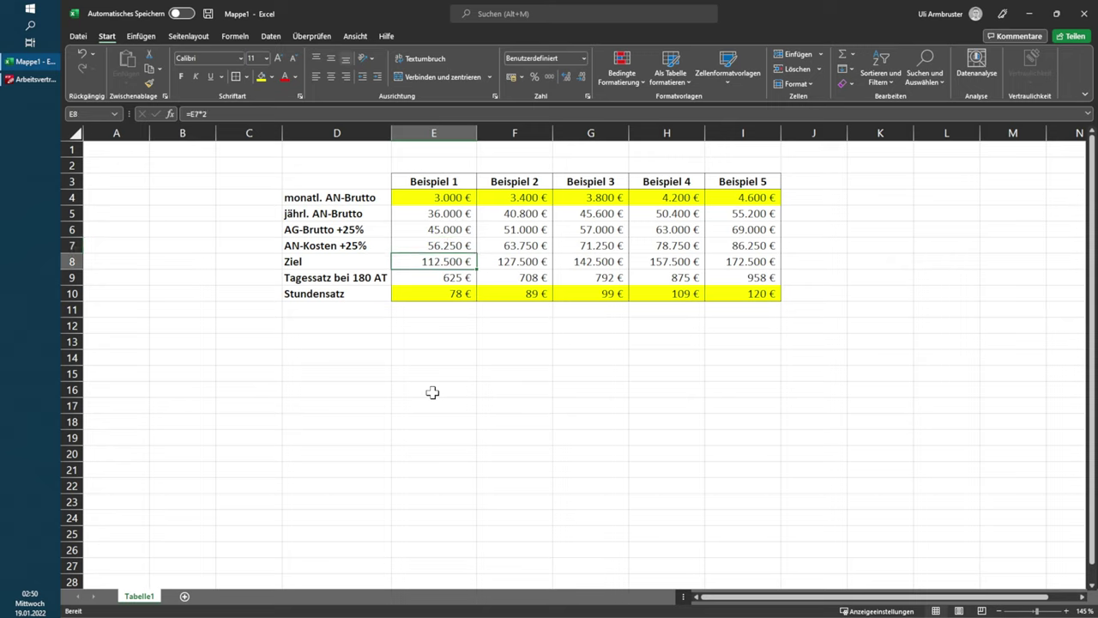
key(Left)
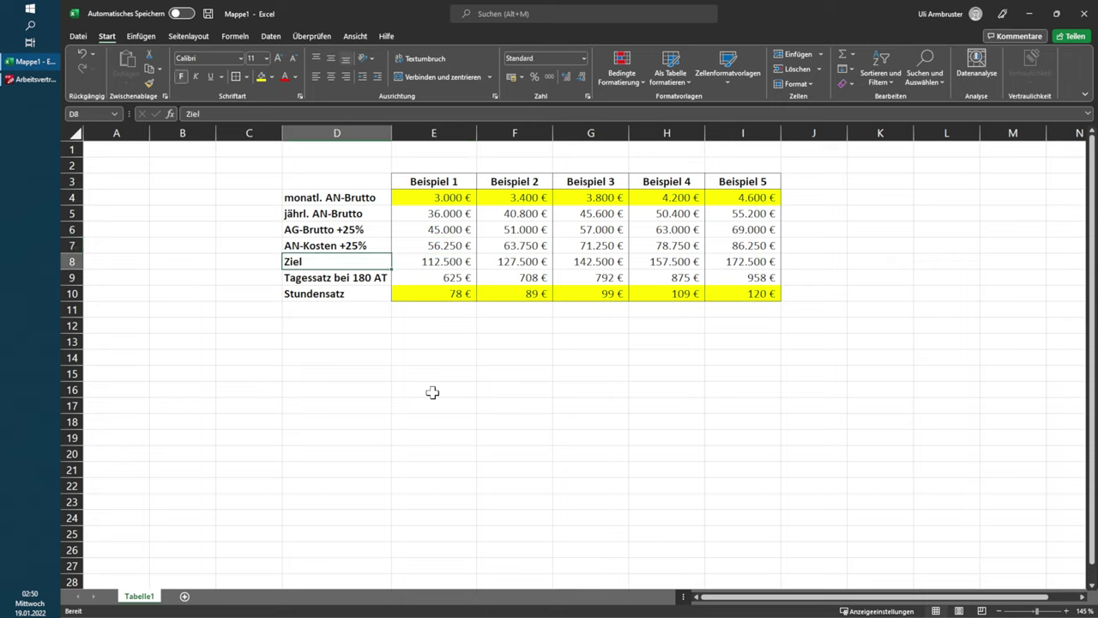
key(Up)
key(Right)
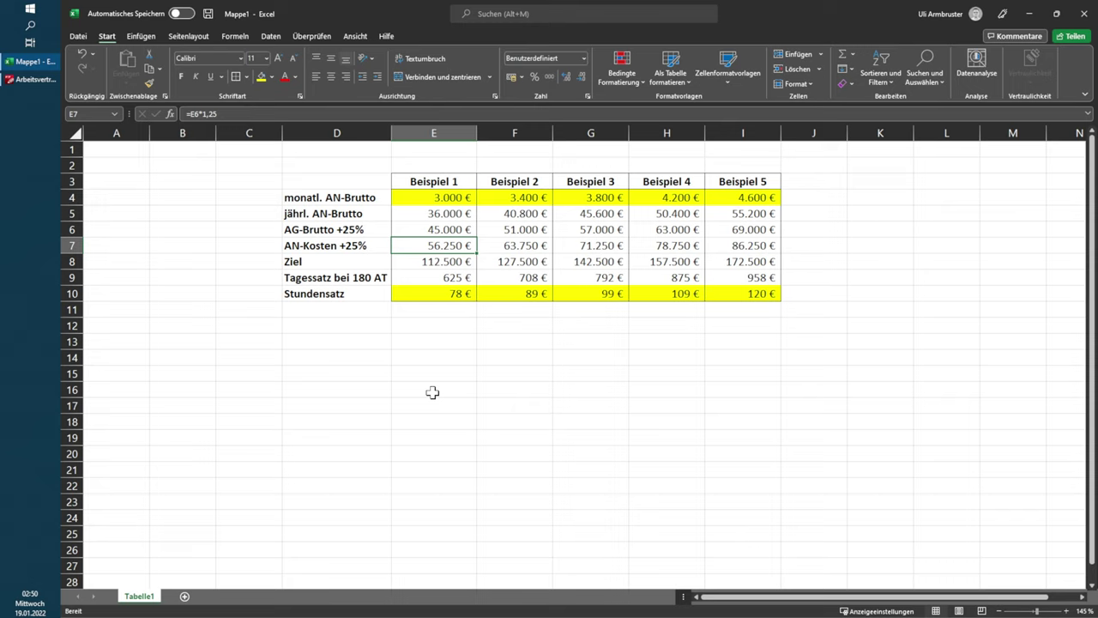
click(459, 257)
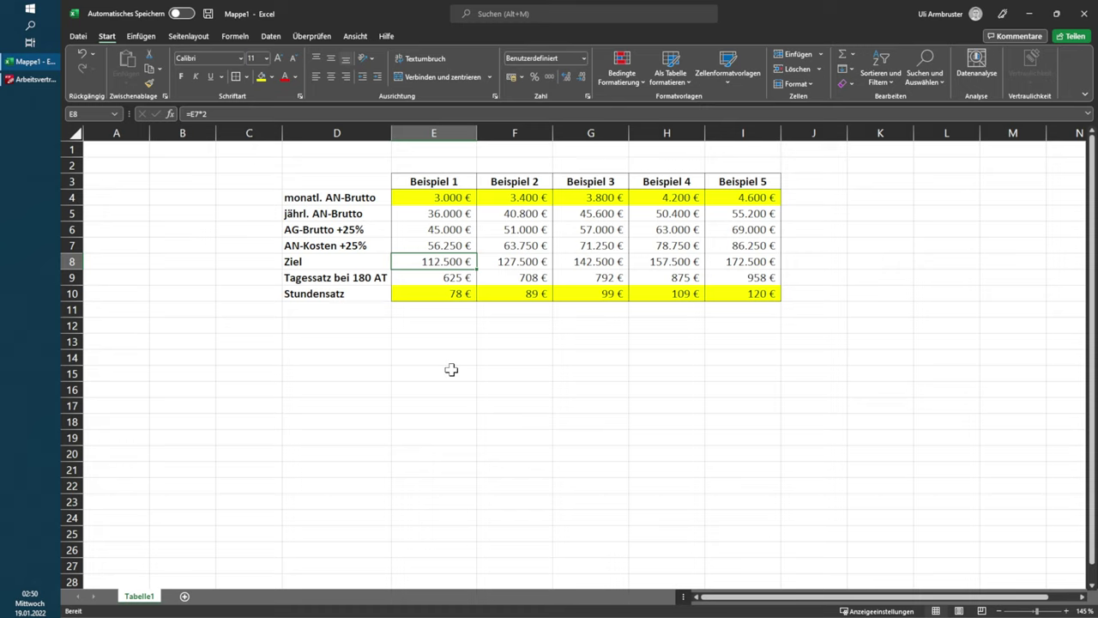
key(Down)
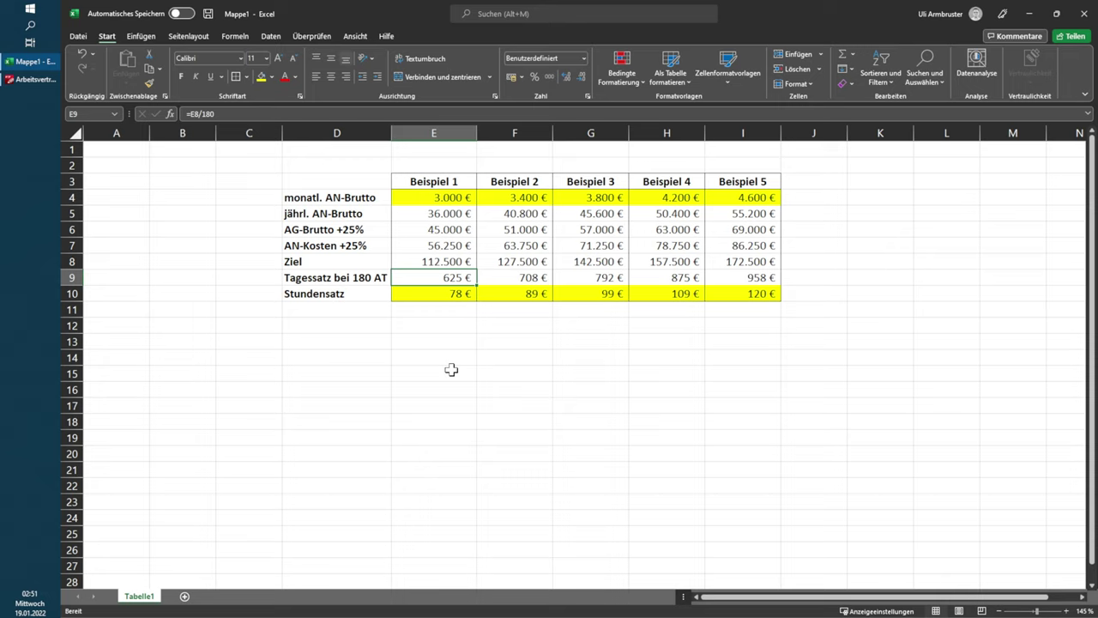
key(Down)
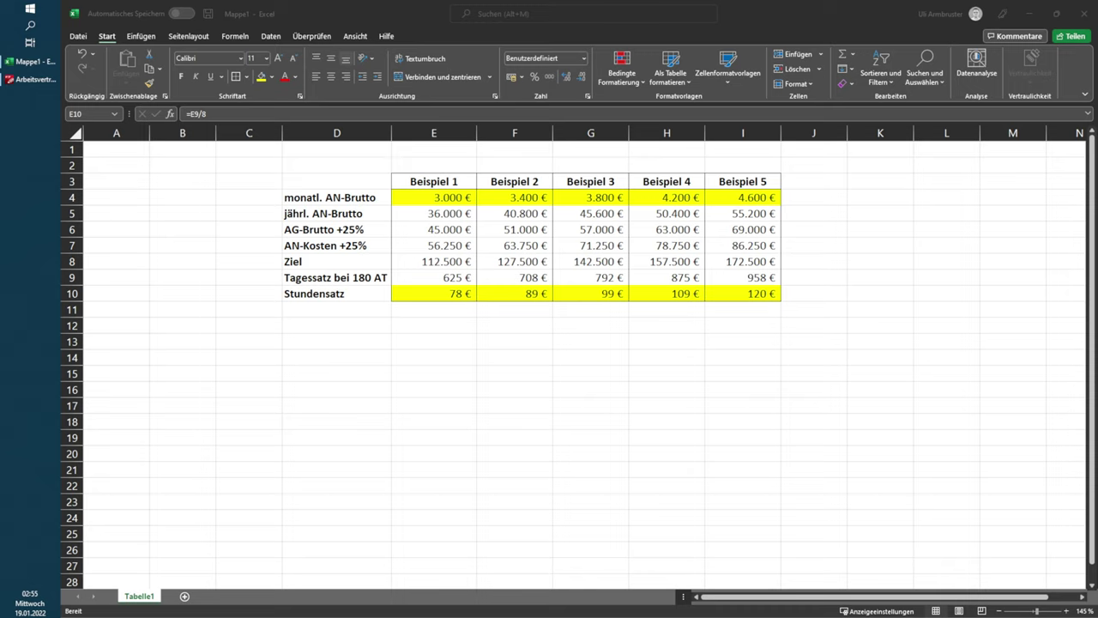
click(361, 246)
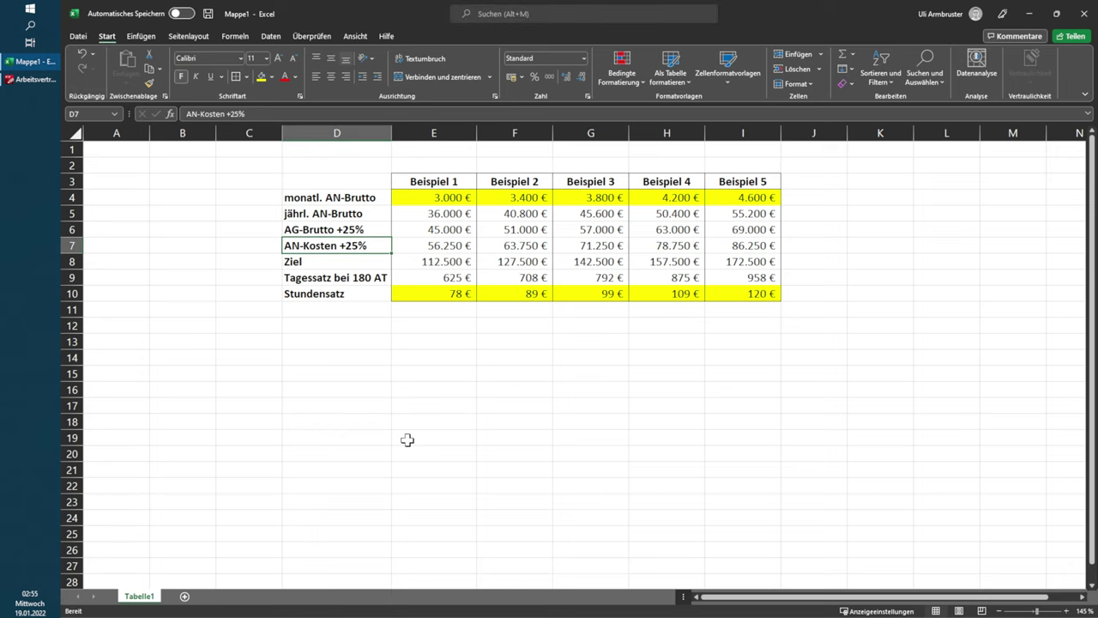
click(368, 277)
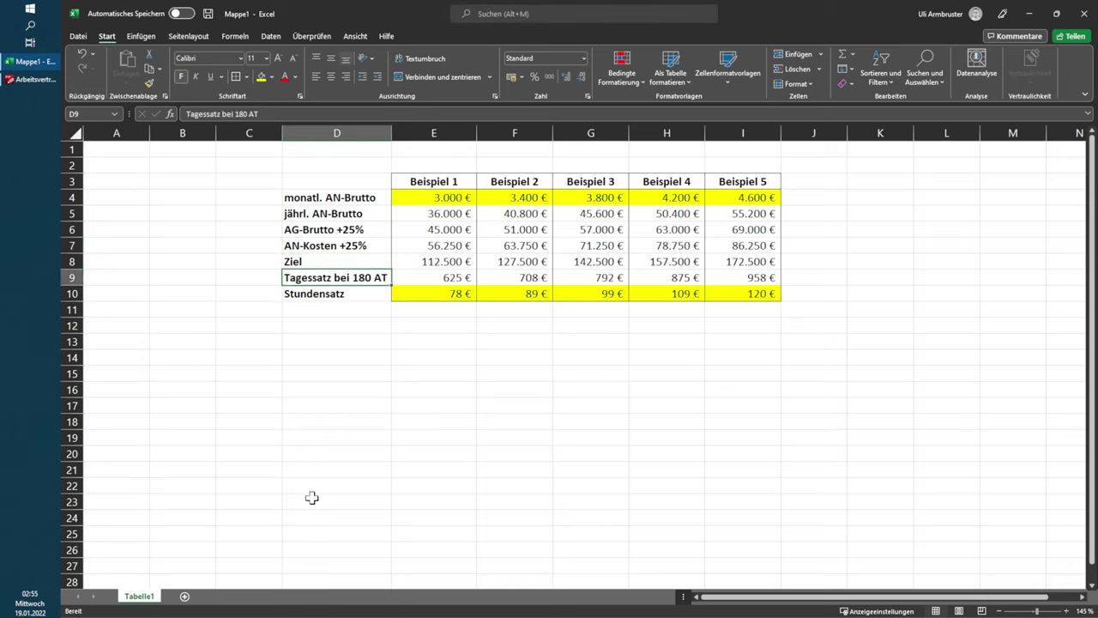